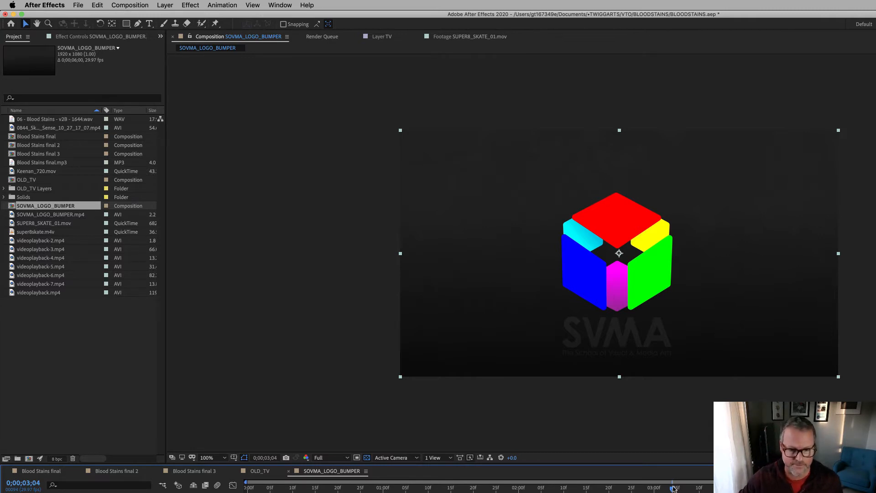
# - Preview the SOVMA_LOGO_BUMPER animation by scrubbing and playing it, and return to the start of the timeline
pyautogui.moveTo(352, 486); pyautogui.dragTo(609, 487)
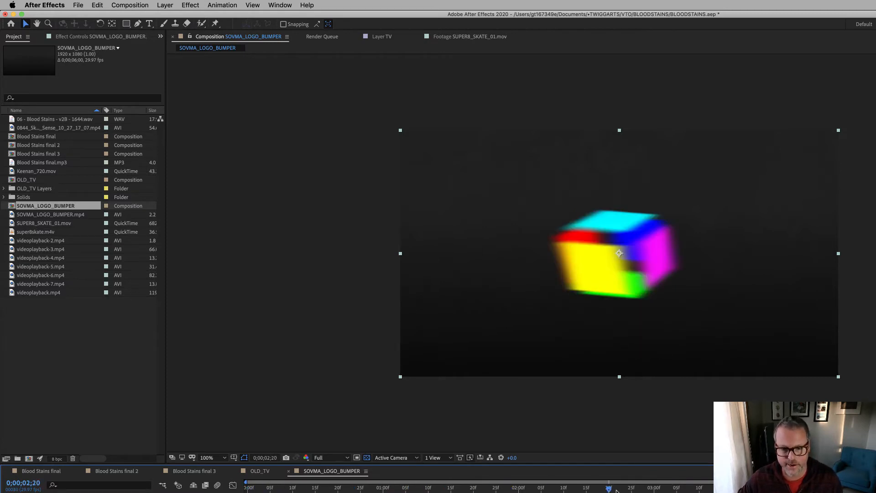
pyautogui.press('space')
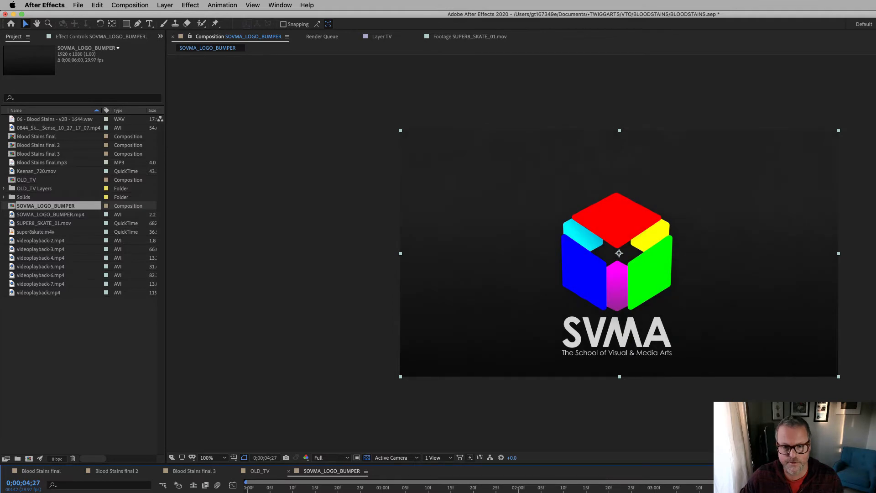
pyautogui.moveTo(609, 487); pyautogui.dragTo(213, 470)
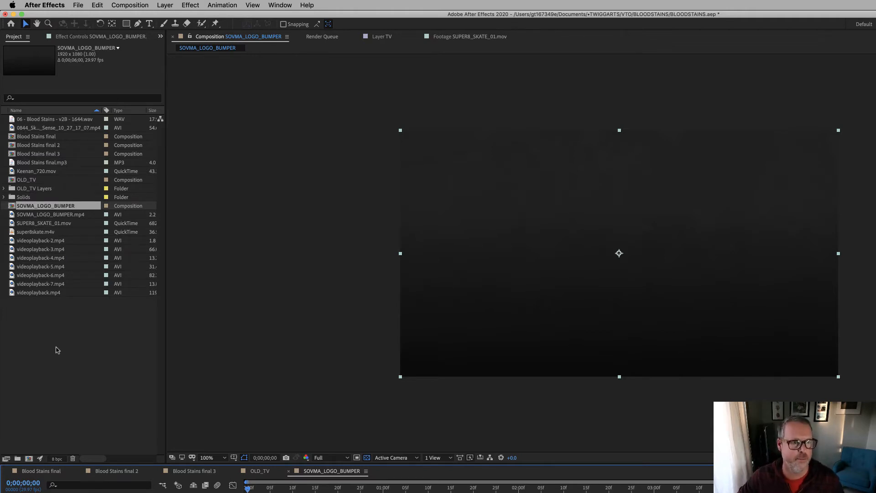
# - Send the SOVMA_LOGO_BUMPER composition to the Adobe Media Encoder queue and switch to Media Encoder
pyautogui.click(132, 5)
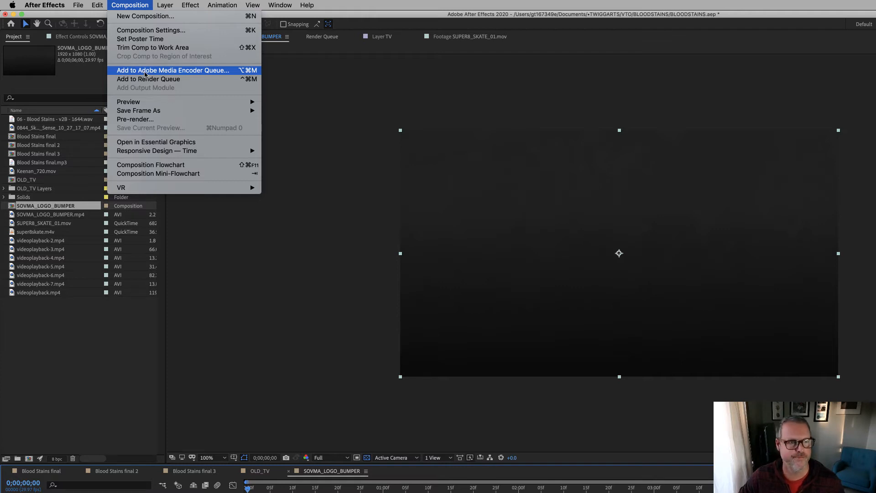
pyautogui.moveTo(75, 4)
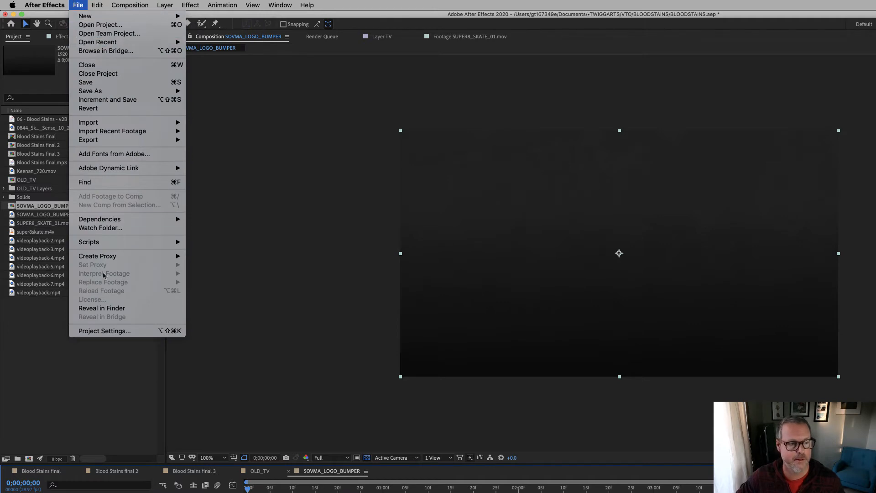
pyautogui.moveTo(104, 144)
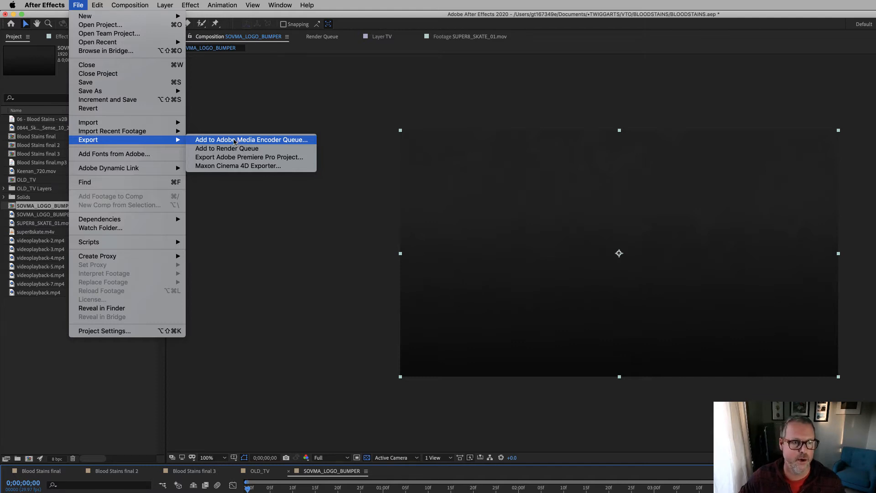
pyautogui.moveTo(129, 5)
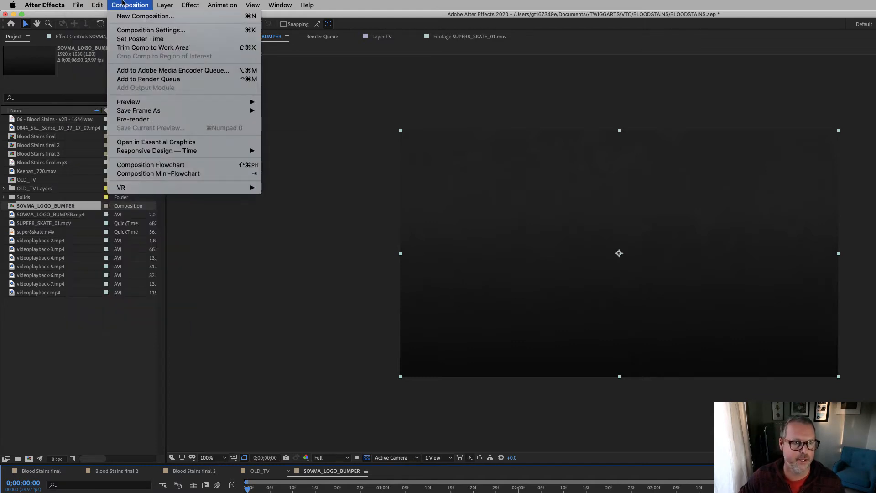
pyautogui.click(135, 71)
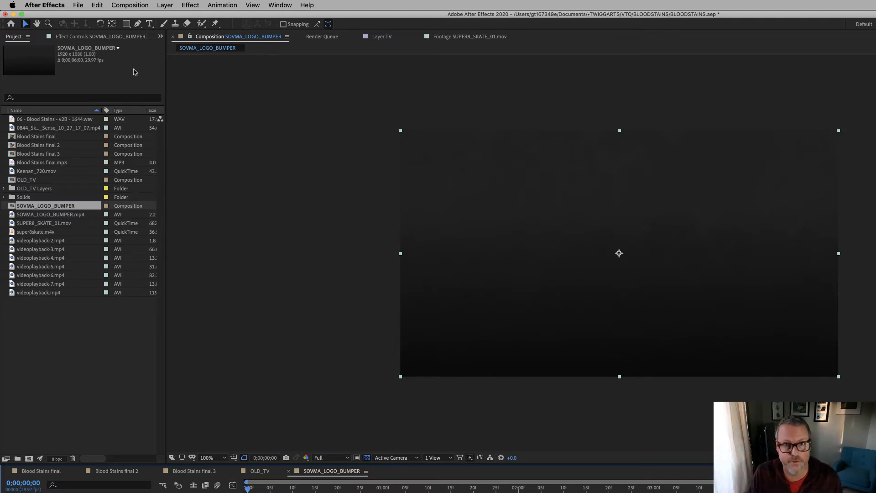
pyautogui.press('super+Tab')
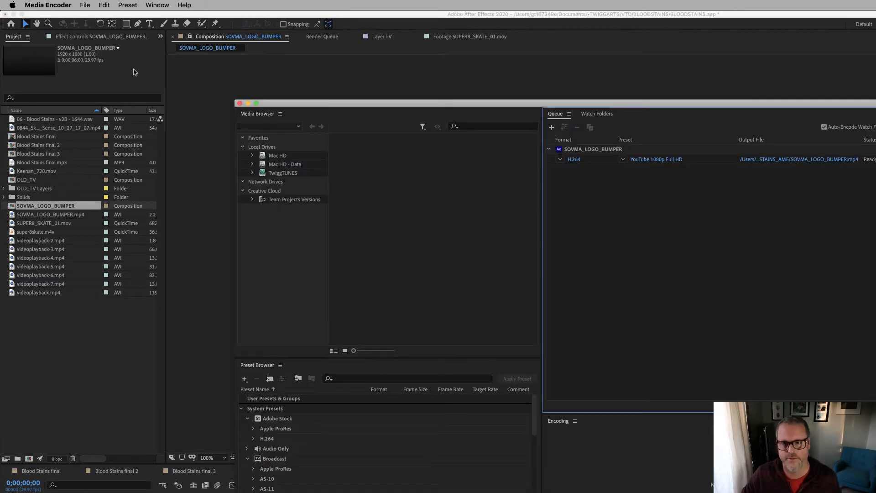
pyautogui.moveTo(671, 103); pyautogui.dragTo(589, 75)
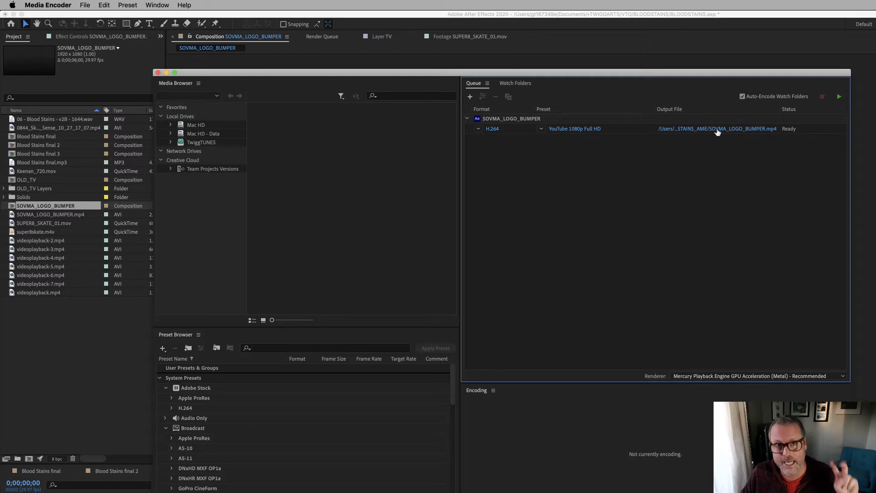
# - Open the queued item's output file location and browse to MEDIA ARTS > Promotional > SOVMA > INTRO_BUMPER
pyautogui.click(717, 132)
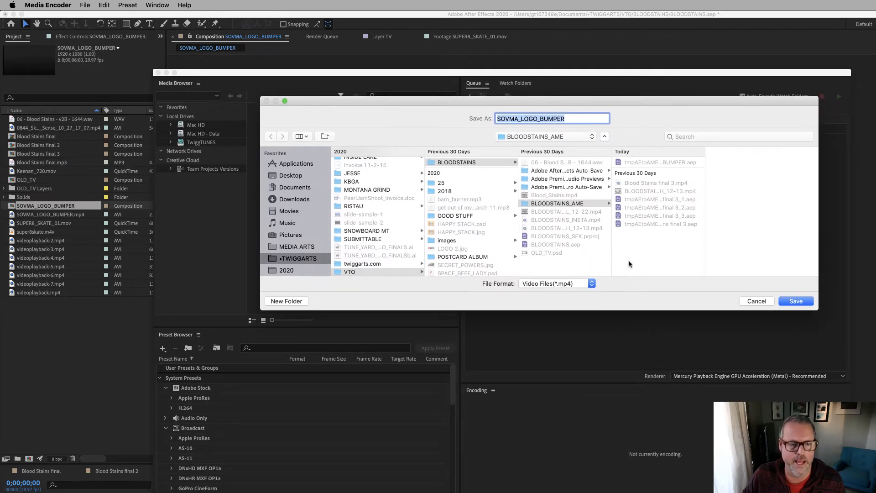
pyautogui.click(296, 247)
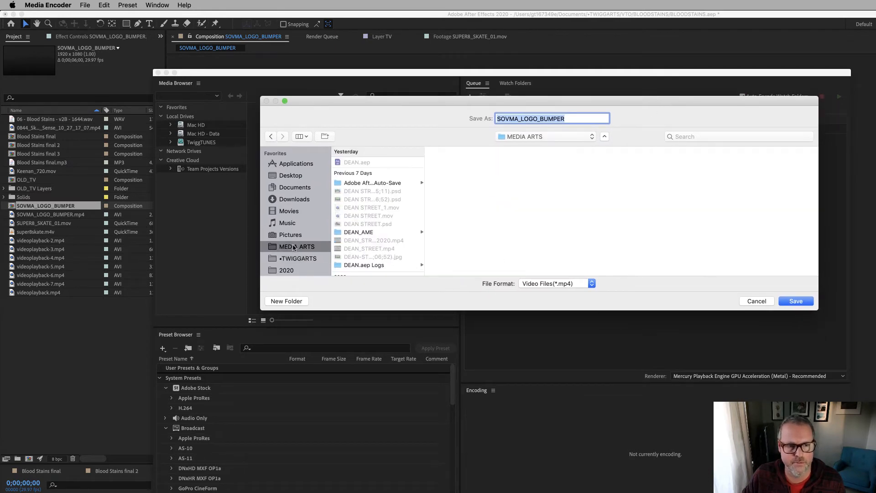
pyautogui.click(363, 221)
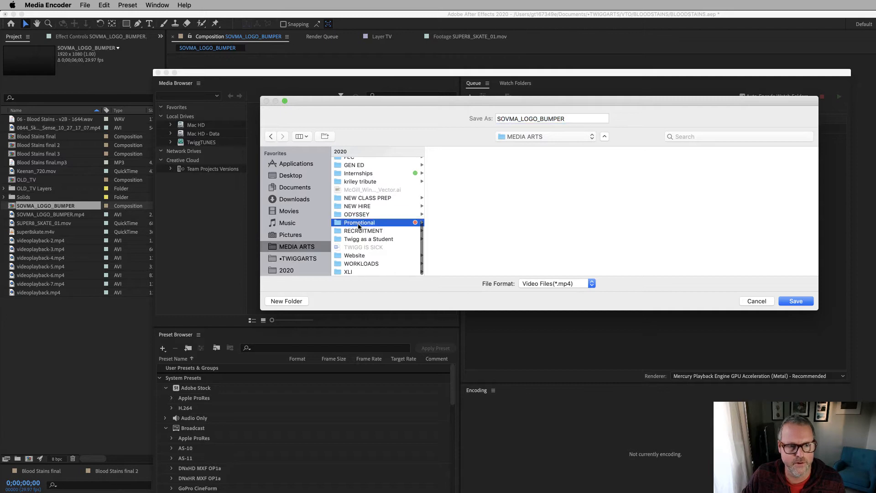
pyautogui.scroll(-5, 465, 226)
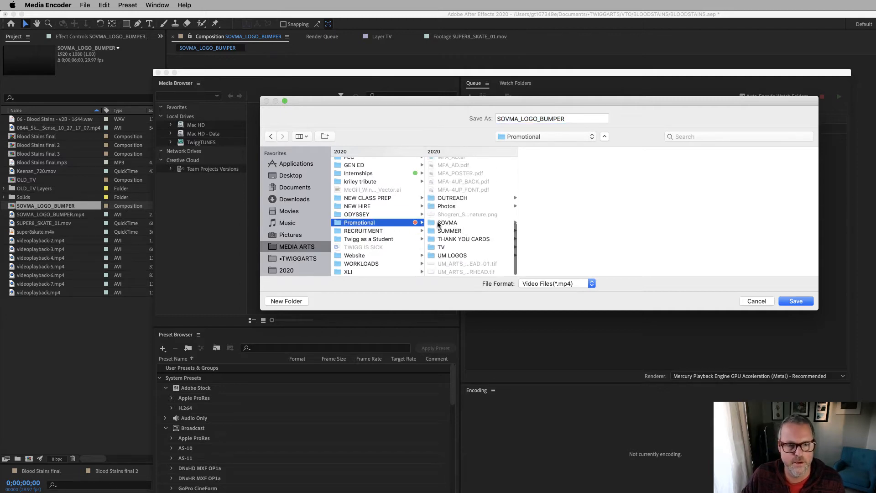
pyautogui.click(438, 223)
pyautogui.click(527, 201)
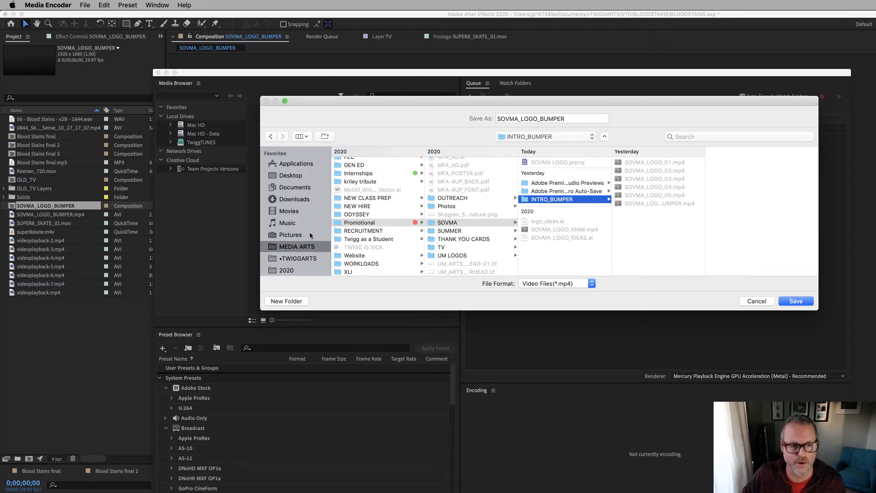
# - Examine how renders are organized in •TWIGGARTS > FSB > SOCIAL_ANIMS > RENDERS > FISHERMAN > FINALS
pyautogui.click(272, 249)
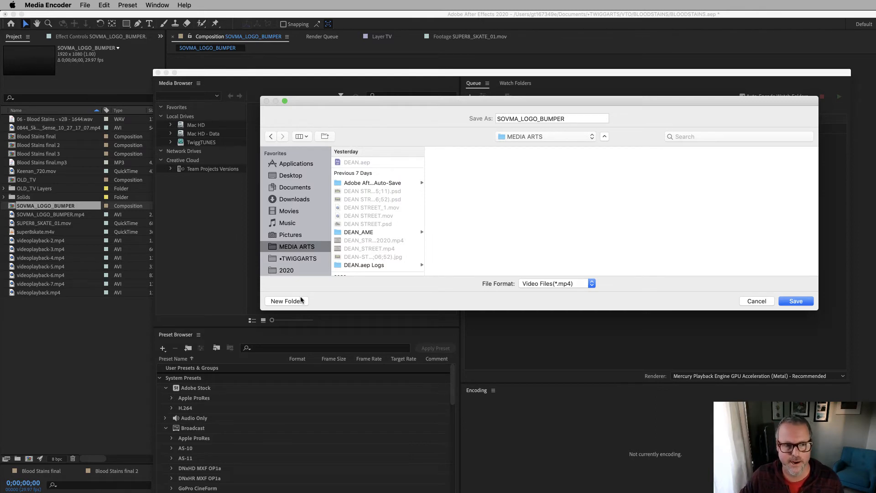
pyautogui.click(292, 258)
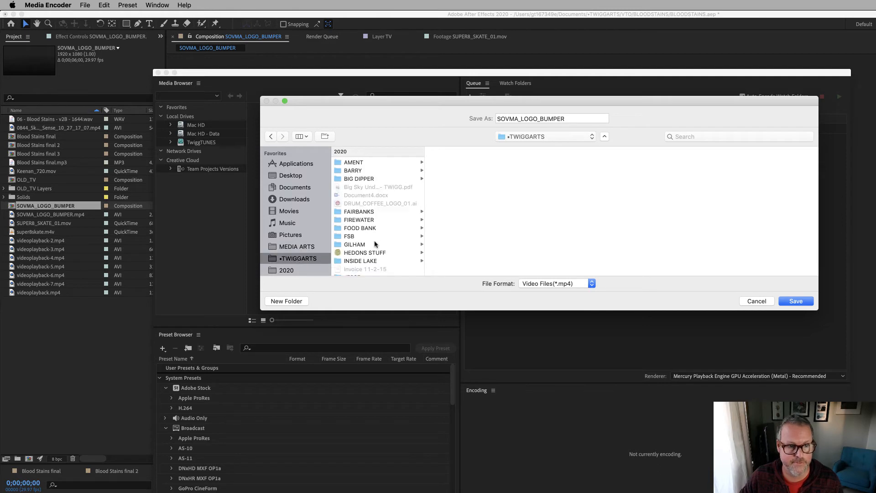
pyautogui.click(343, 237)
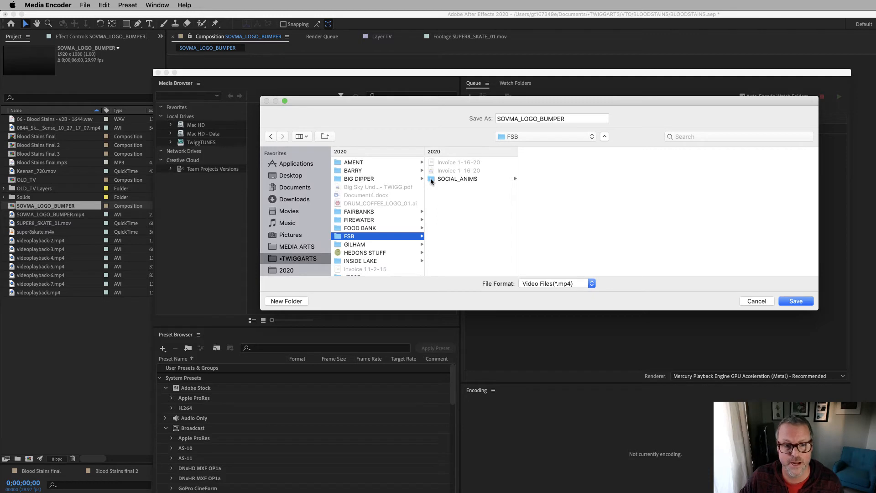
pyautogui.click(431, 180)
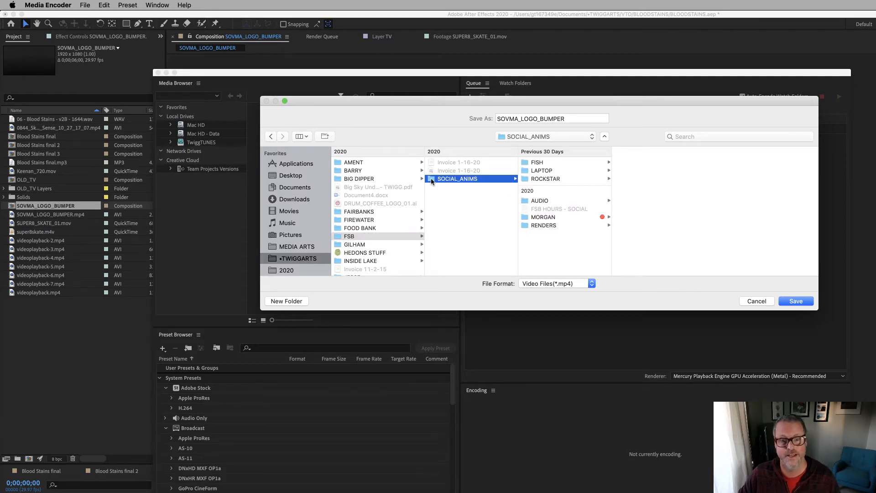
pyautogui.click(525, 226)
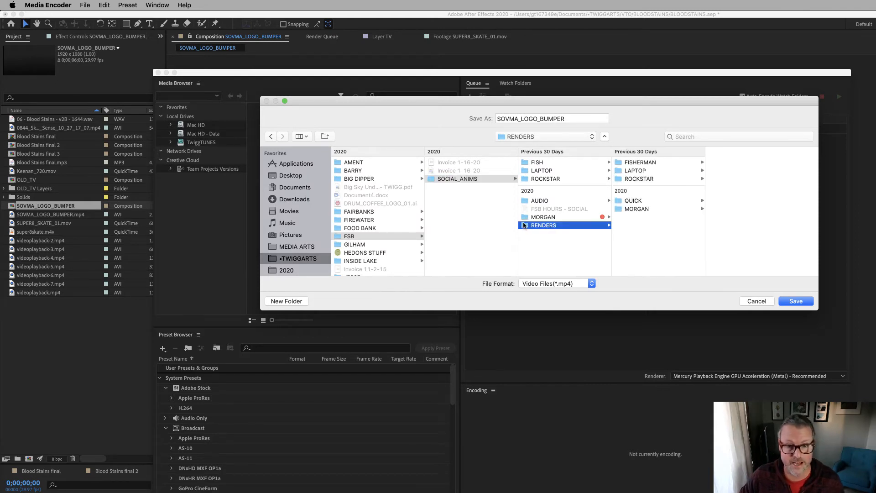
pyautogui.click(619, 164)
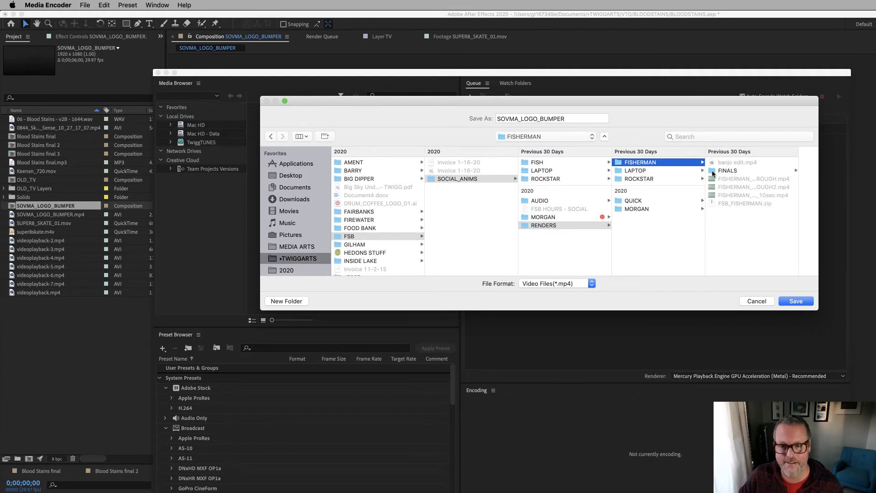
pyautogui.click(729, 173)
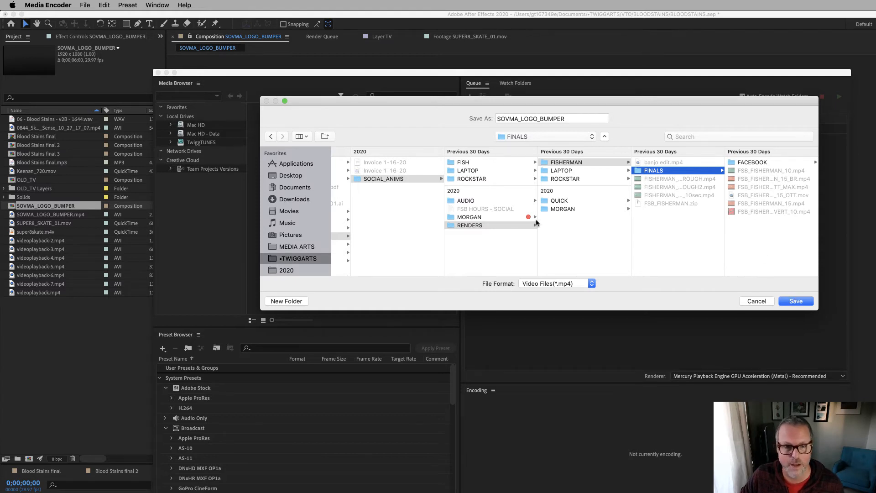
# - Save the output file as SOVMA_LOGO_BUMPER_LR in MEDIA ARTS > Promotional > SOVMA > INTRO_BUMPER
pyautogui.click(298, 247)
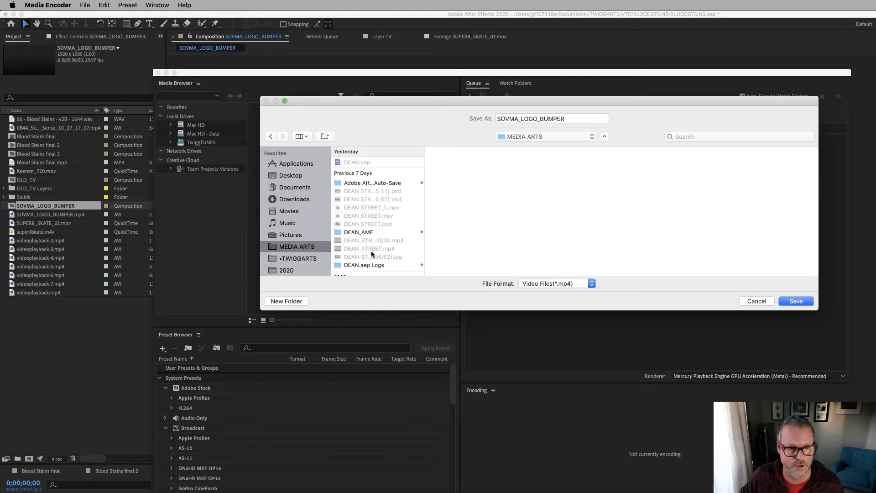
pyautogui.scroll(-5, 370, 253)
pyautogui.click(358, 223)
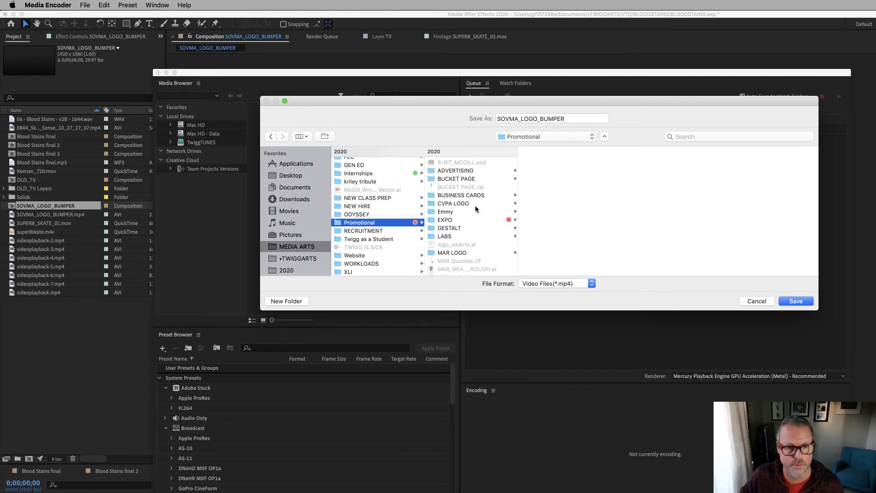
pyautogui.scroll(-5, 454, 225)
pyautogui.click(447, 238)
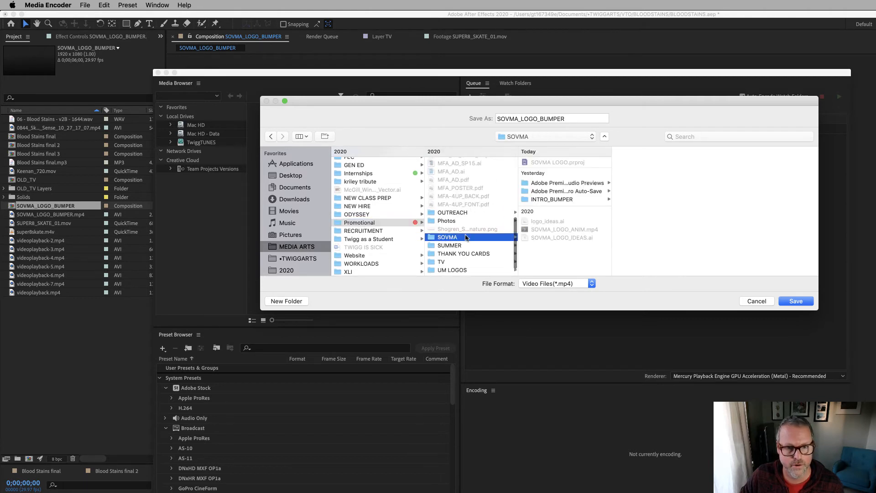
pyautogui.click(534, 200)
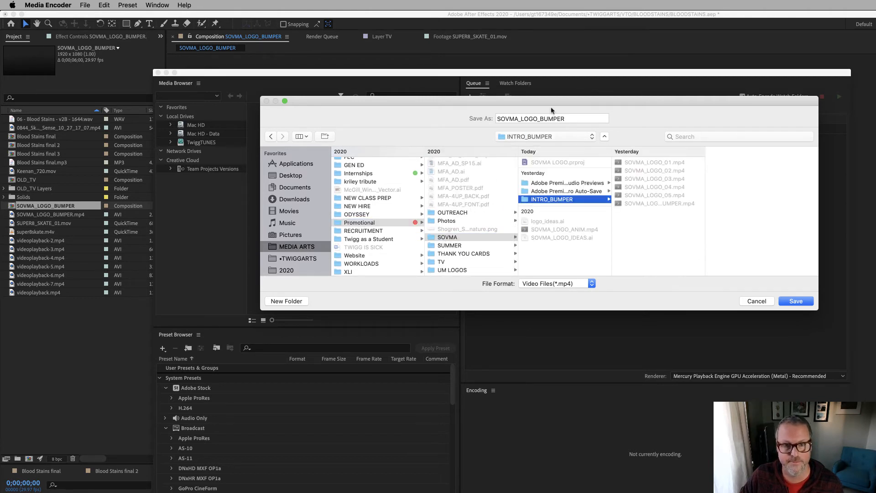
pyautogui.click(574, 119)
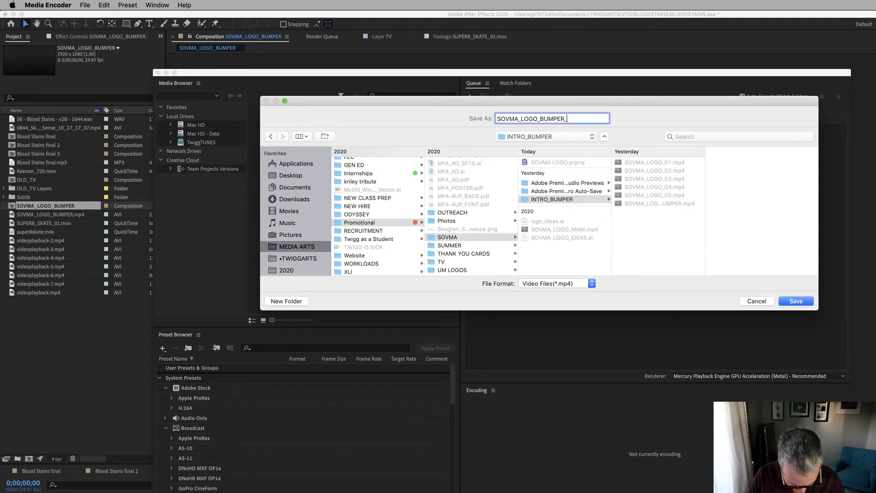
pyautogui.write('_LR')
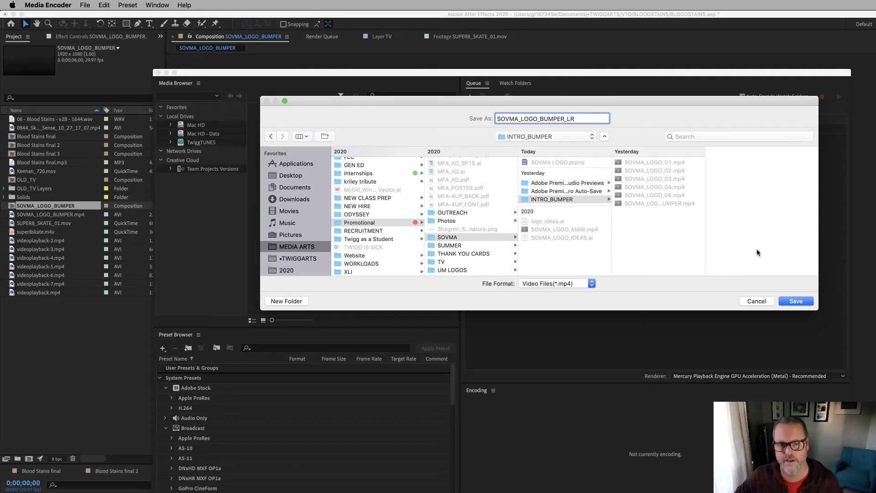
pyautogui.click(800, 303)
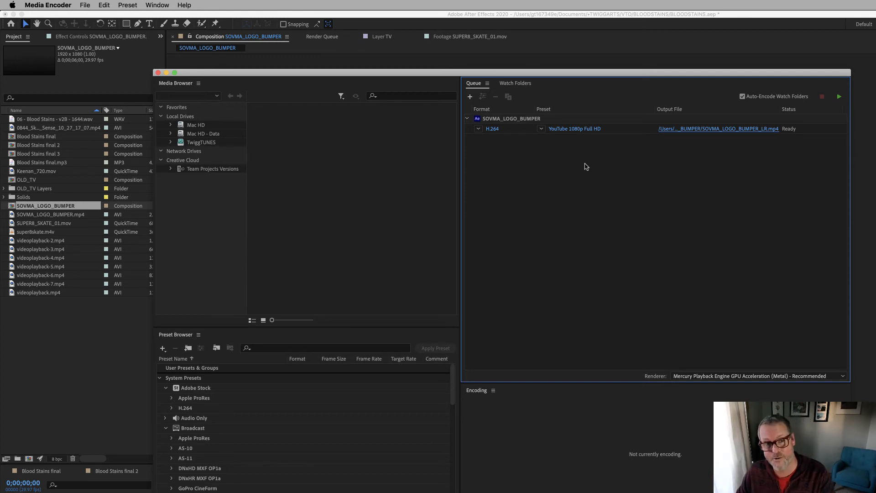
# - Set the queued item to H.264 format with the YouTube 720p HD preset and start encoding the queue
pyautogui.click(478, 129)
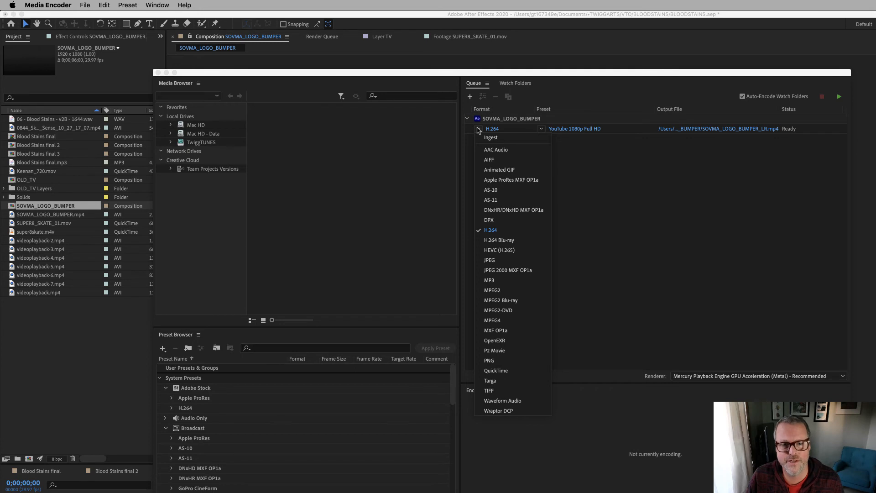
pyautogui.click(503, 231)
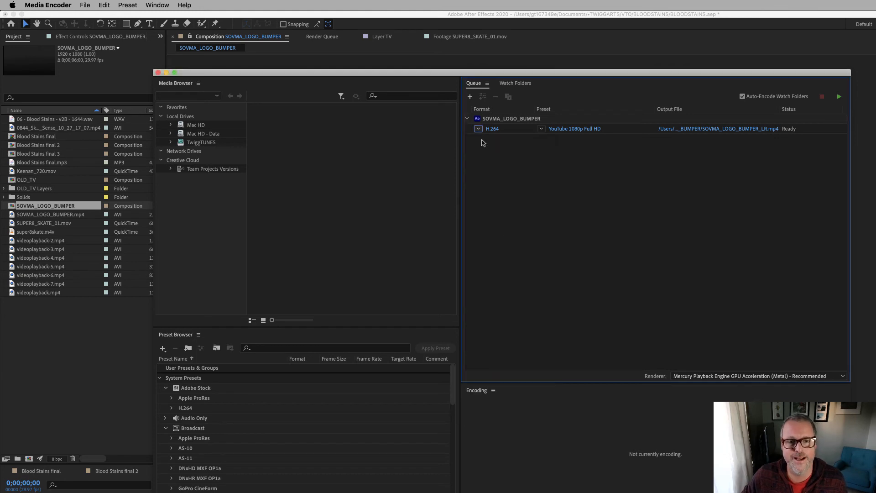
pyautogui.click(542, 129)
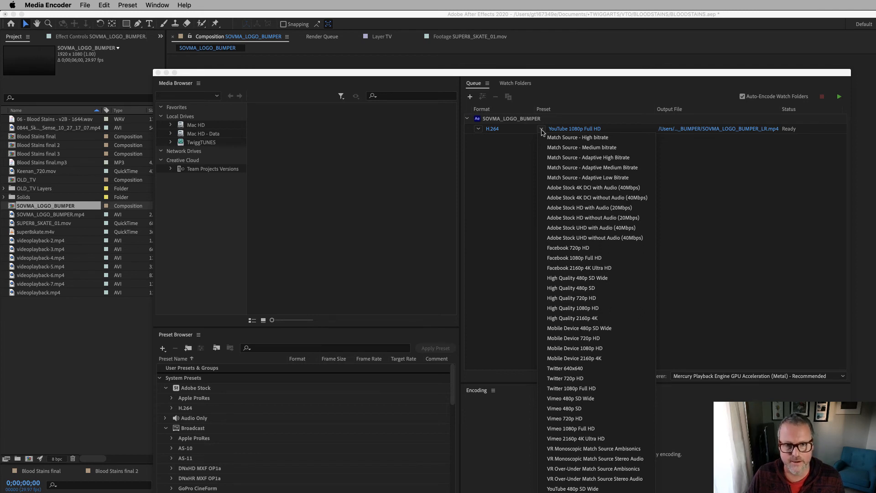
pyautogui.click(518, 72)
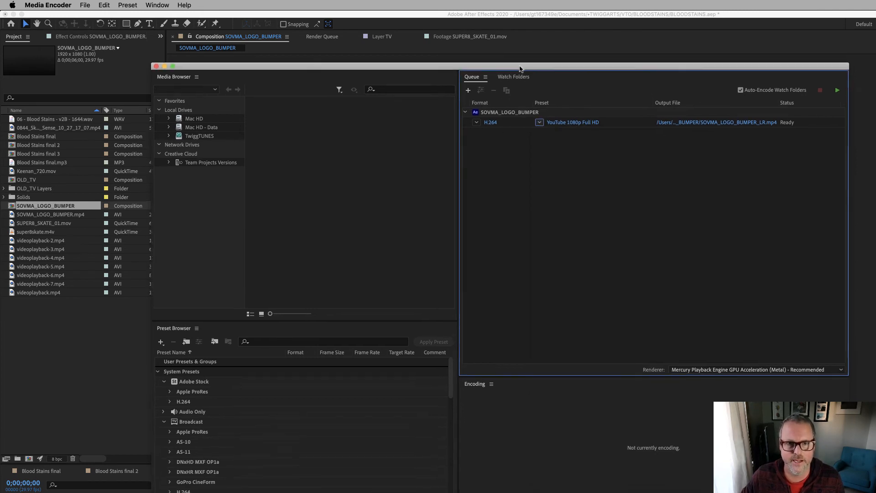
pyautogui.moveTo(518, 72); pyautogui.dragTo(503, 17)
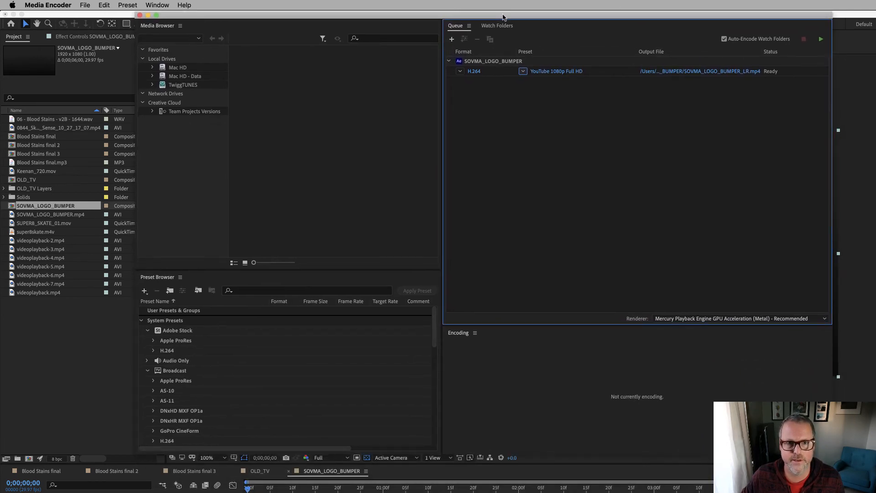
pyautogui.click(524, 72)
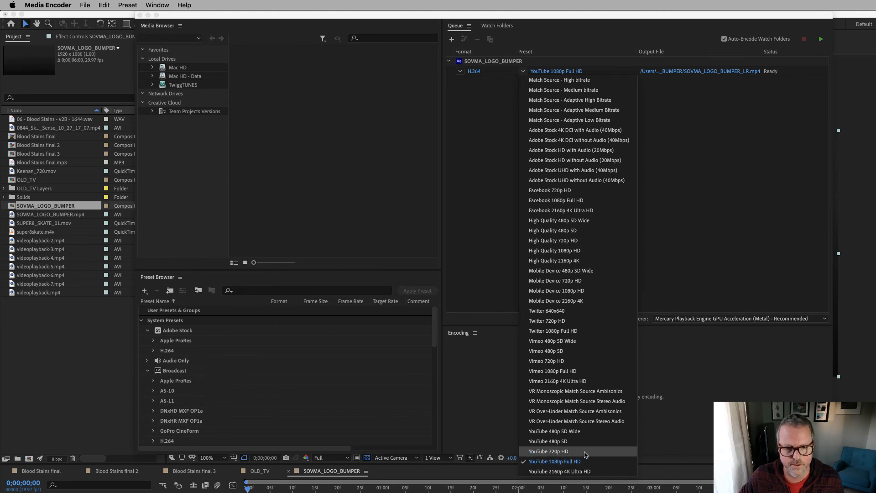
pyautogui.click(561, 452)
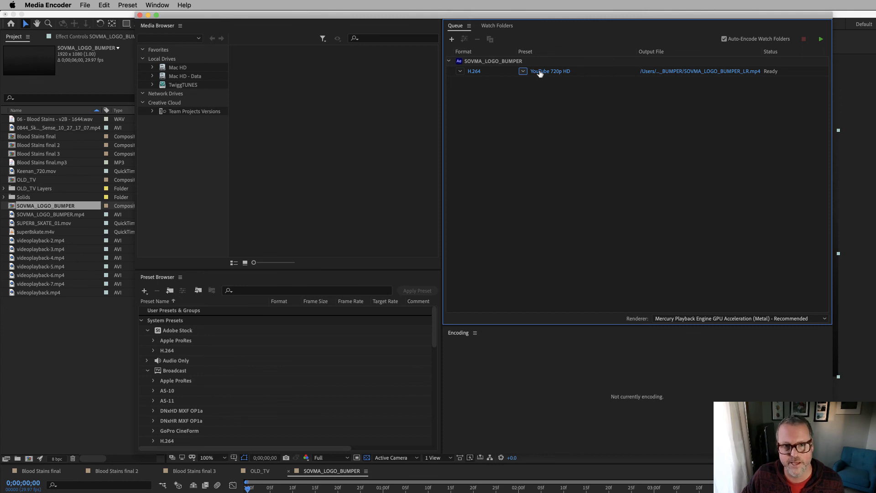
pyautogui.moveTo(540, 74)
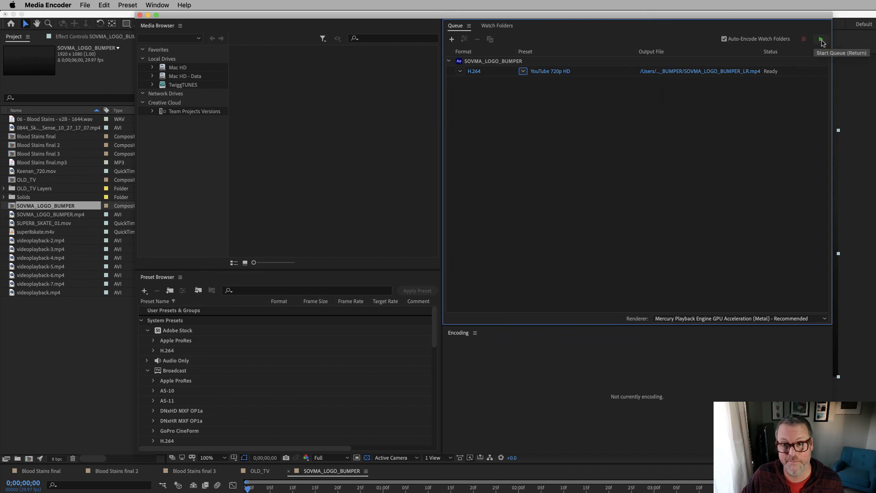
pyautogui.click(822, 41)
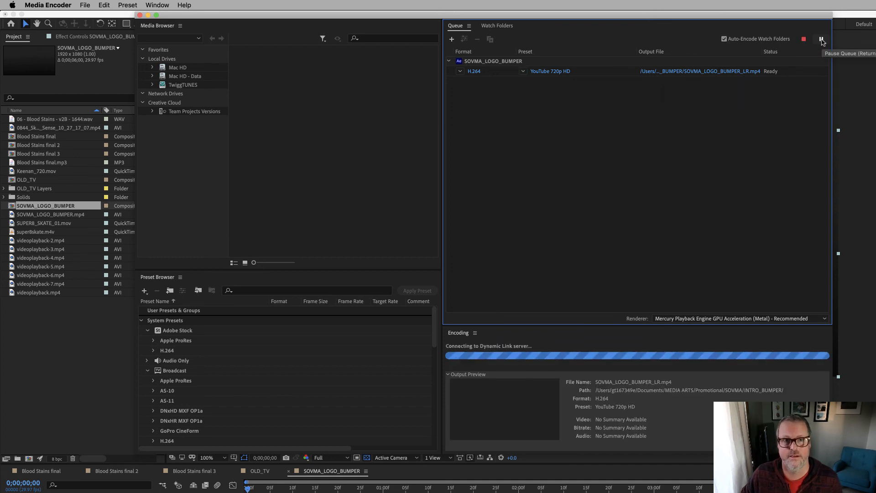